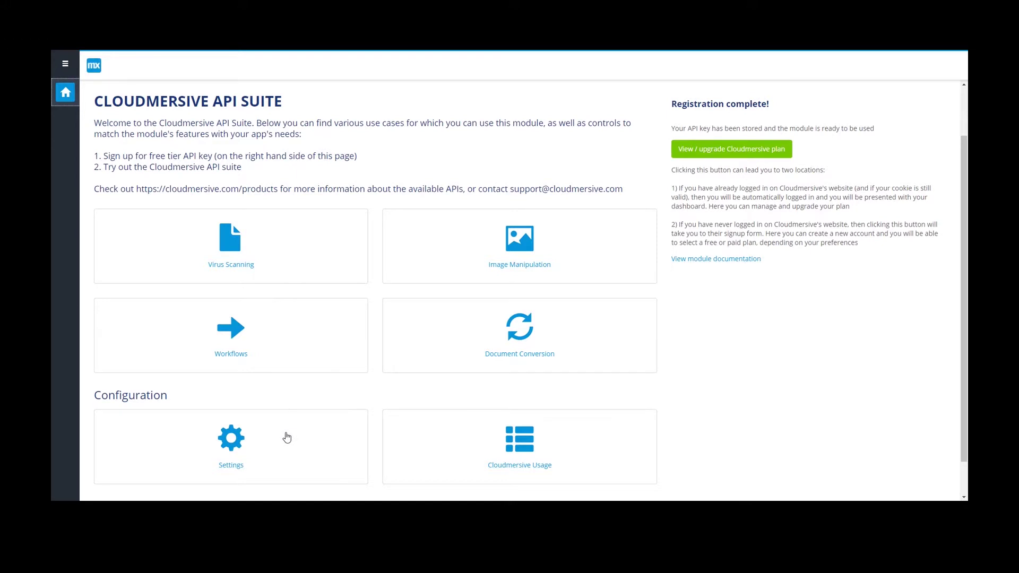
# Step: Open the module's settings and examine the image configuration's maximum, profile picture and thumbnail dimensions
pyautogui.click(286, 437)
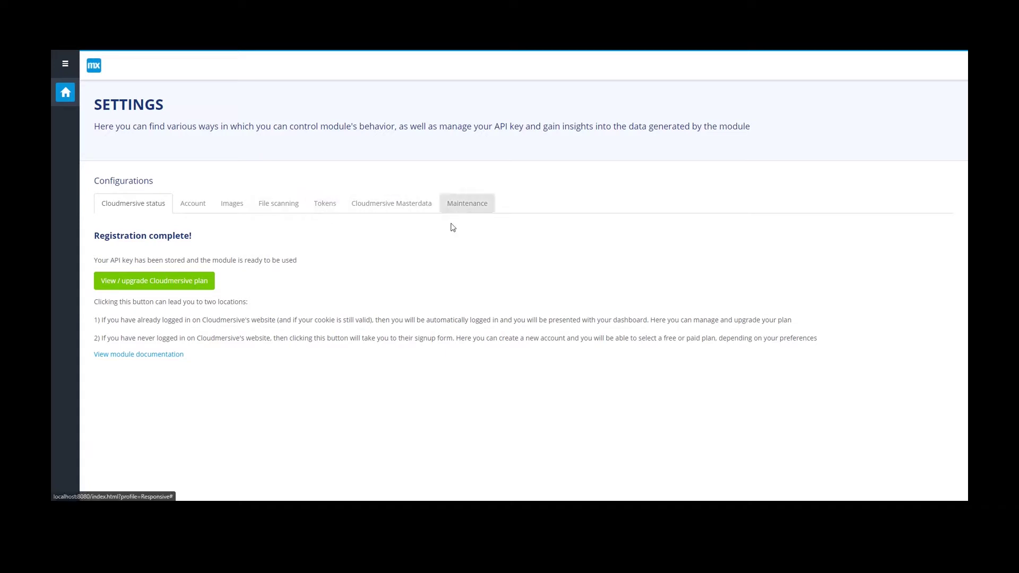
pyautogui.click(243, 215)
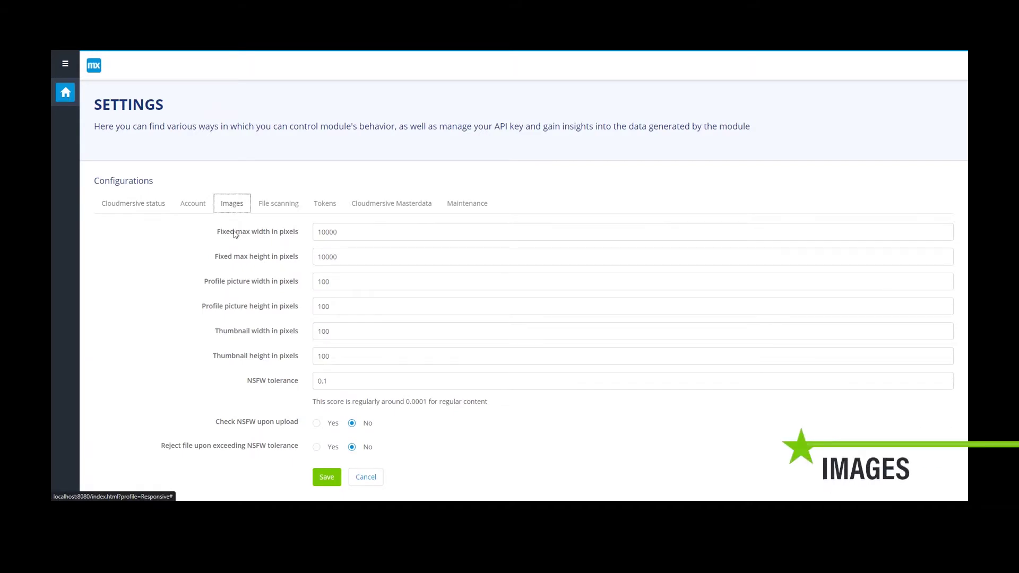
pyautogui.click(348, 227)
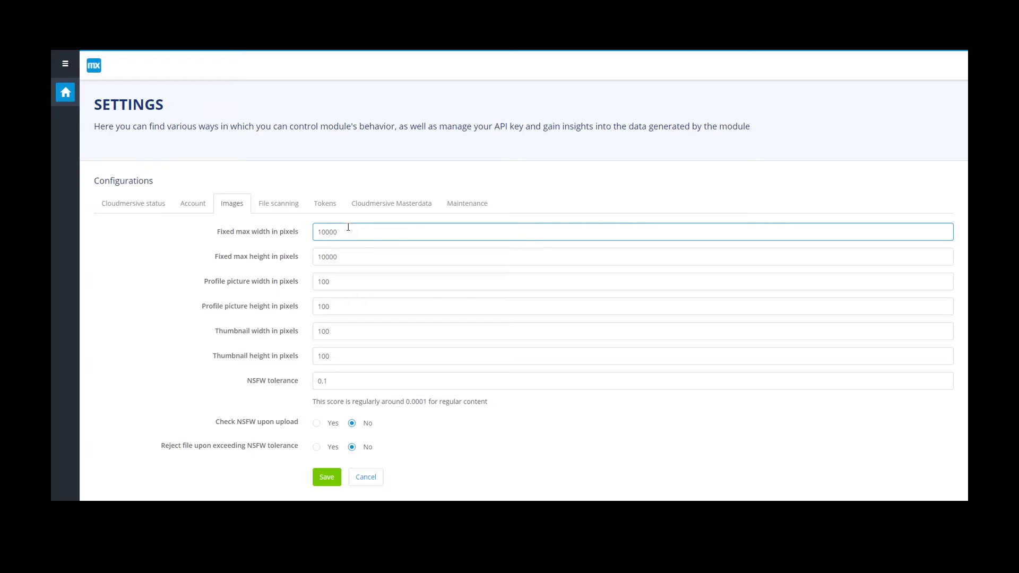
pyautogui.press('Tab')
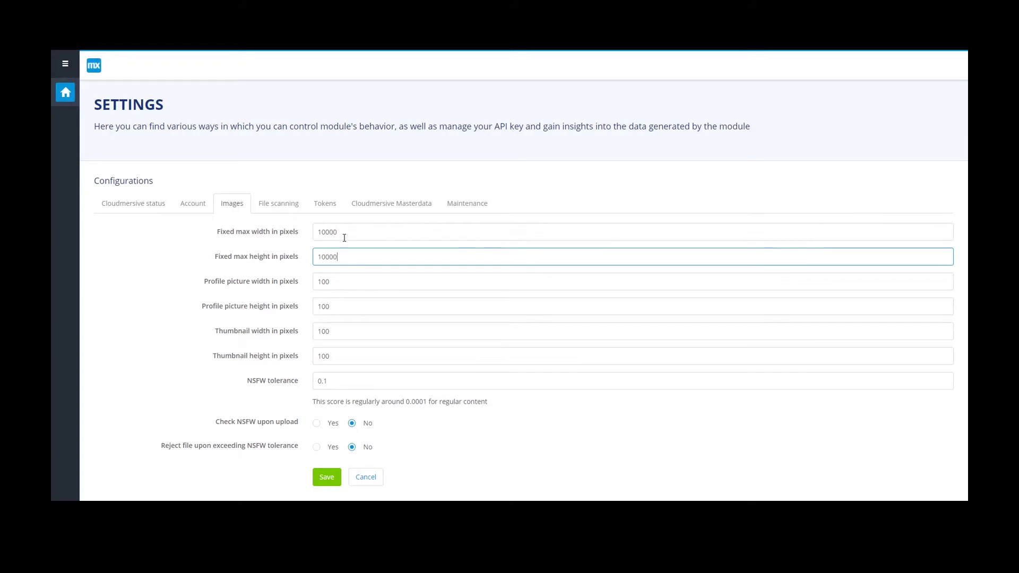
pyautogui.click(348, 278)
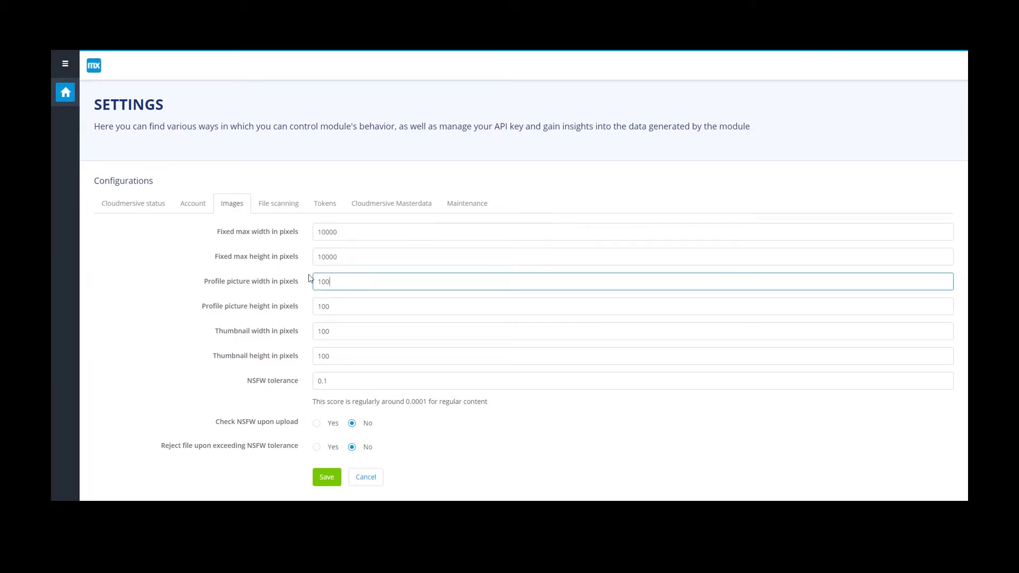
pyautogui.click(338, 310)
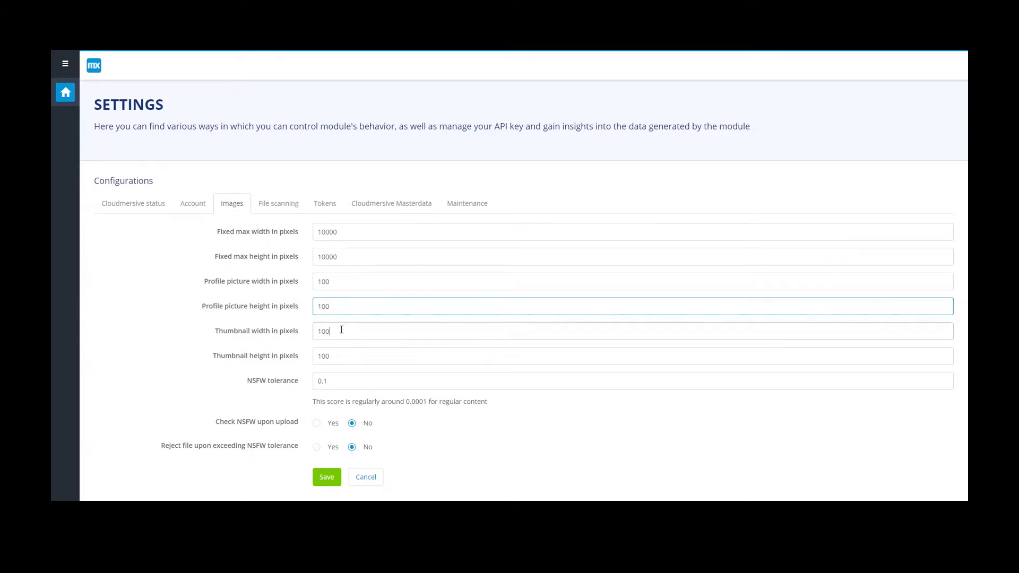
pyautogui.click(342, 330)
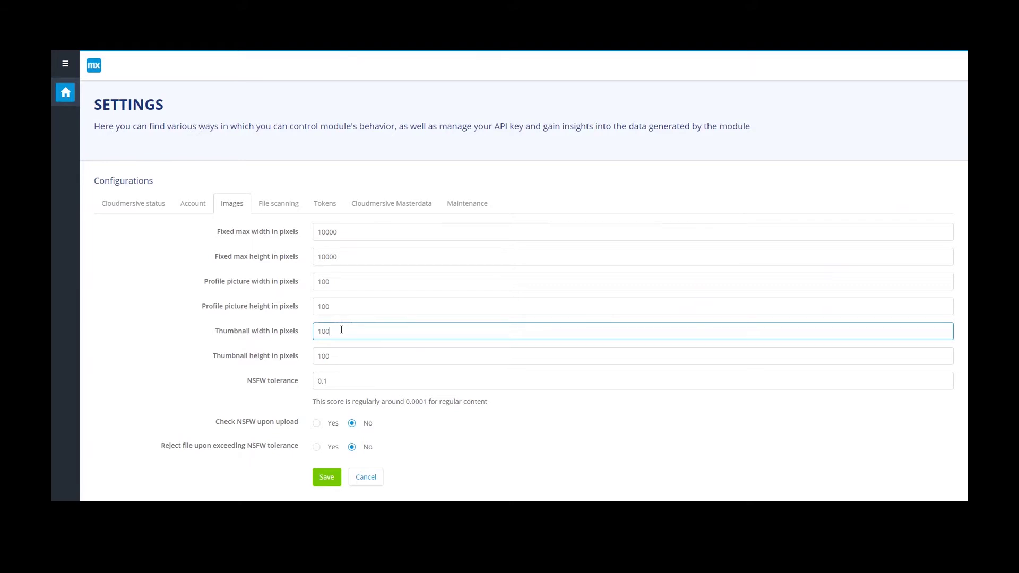
# Step: Set rejection of files exceeding the NSFW tolerance to Yes and save the image settings
pyautogui.click(355, 380)
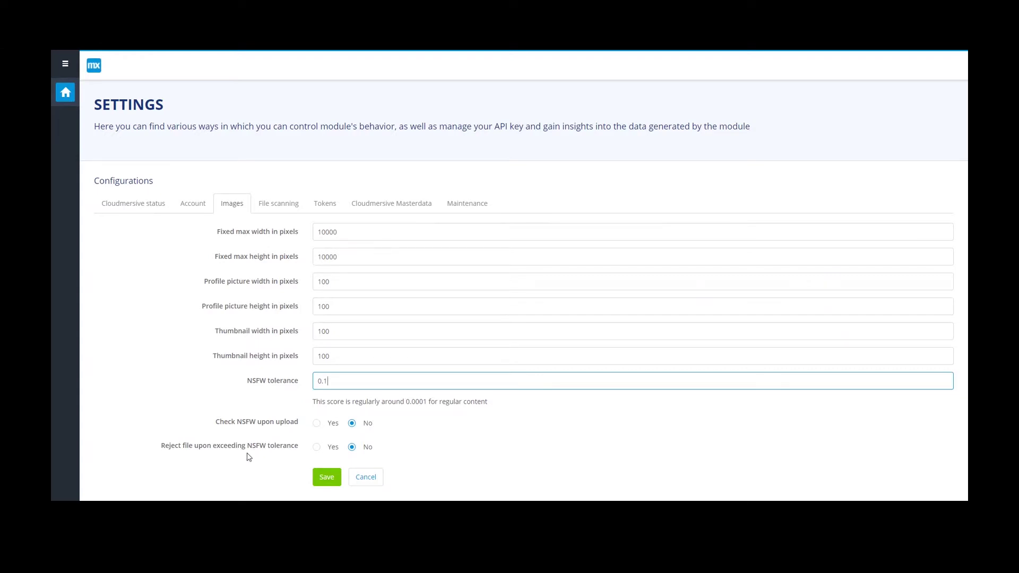
pyautogui.moveTo(339, 381); pyautogui.dragTo(301, 382)
pyautogui.click(300, 423)
pyautogui.click(318, 449)
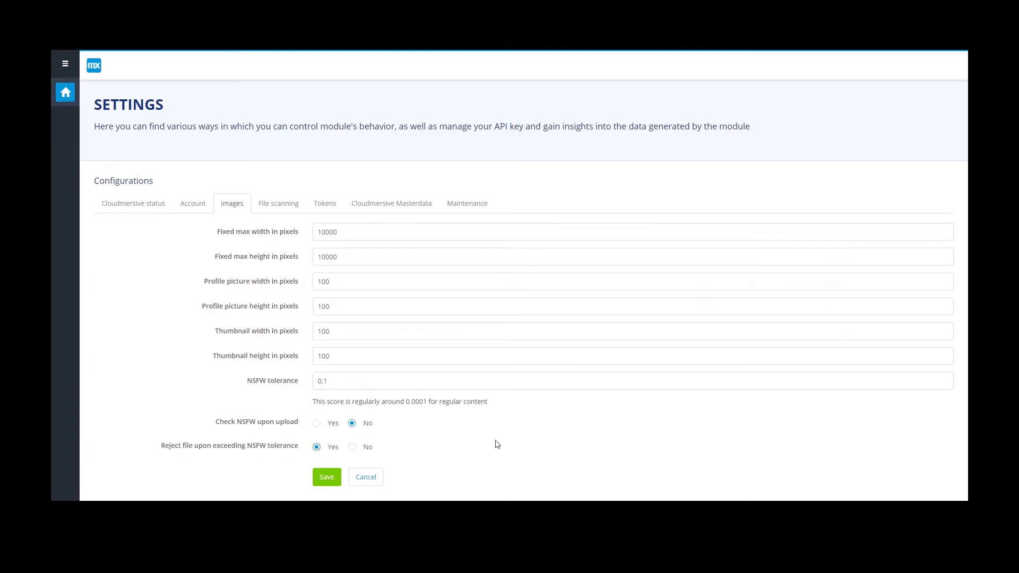
pyautogui.click(327, 487)
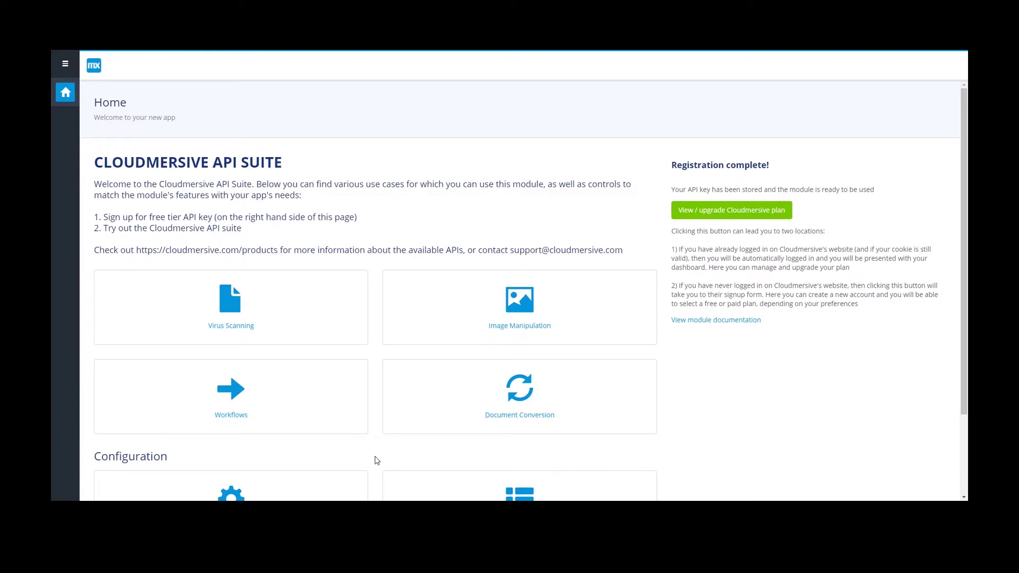
# Step: Return to the module's settings and open the Cloudmersive plan from the Cloudmersive status section
pyautogui.click(309, 481)
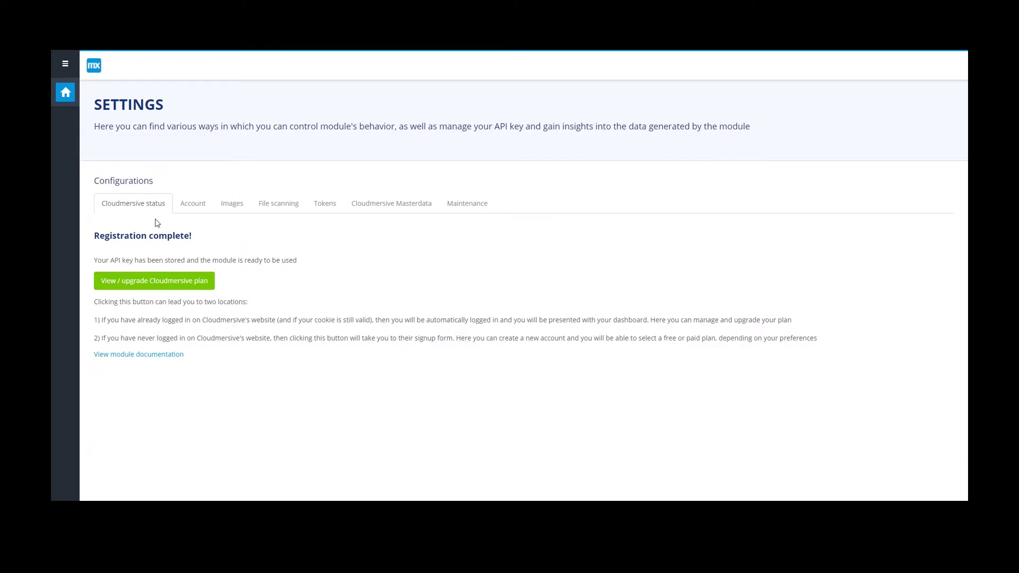
pyautogui.click(65, 93)
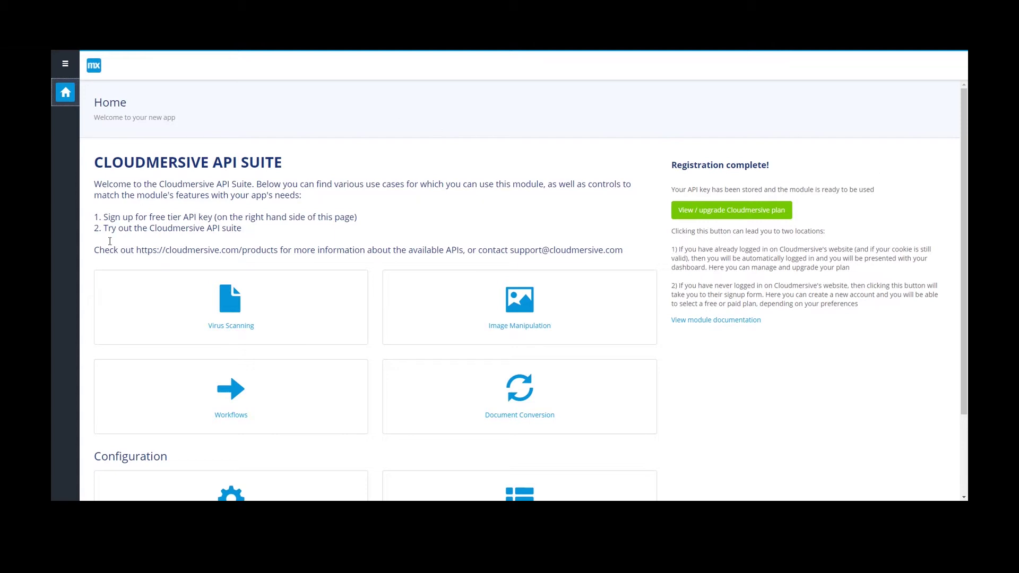
pyautogui.scroll(-1, 453, 242)
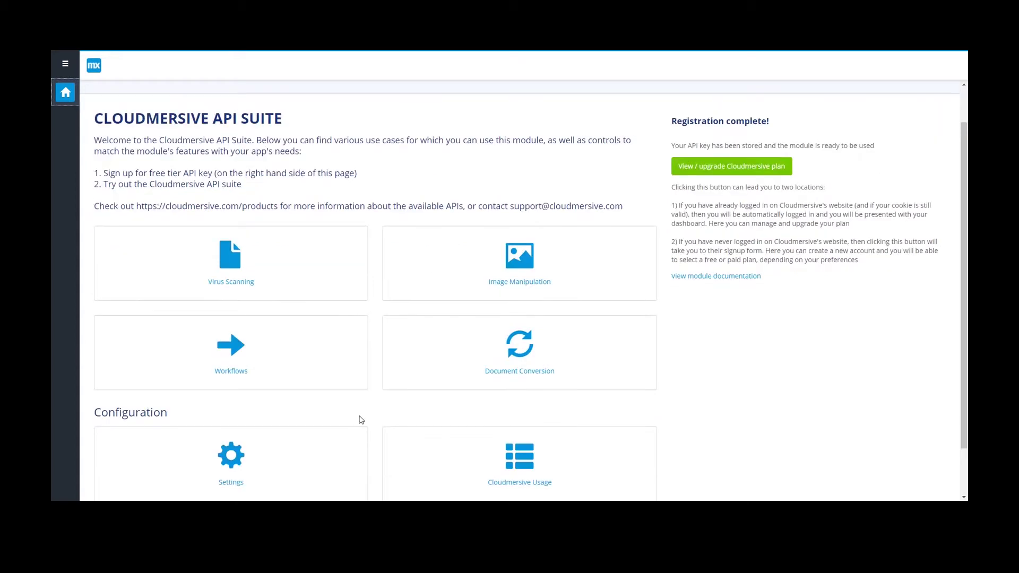
pyautogui.click(296, 445)
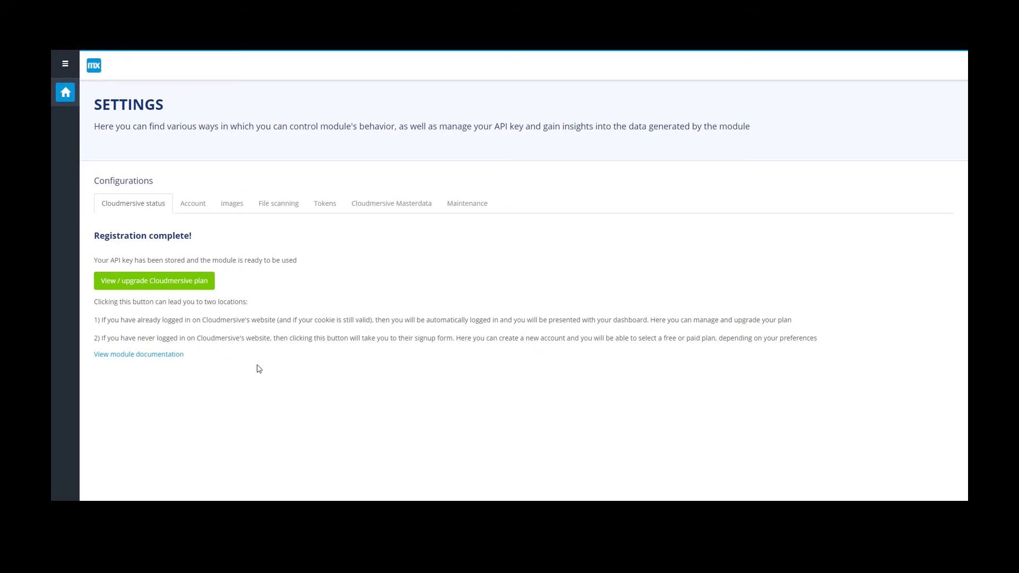
pyautogui.click(206, 286)
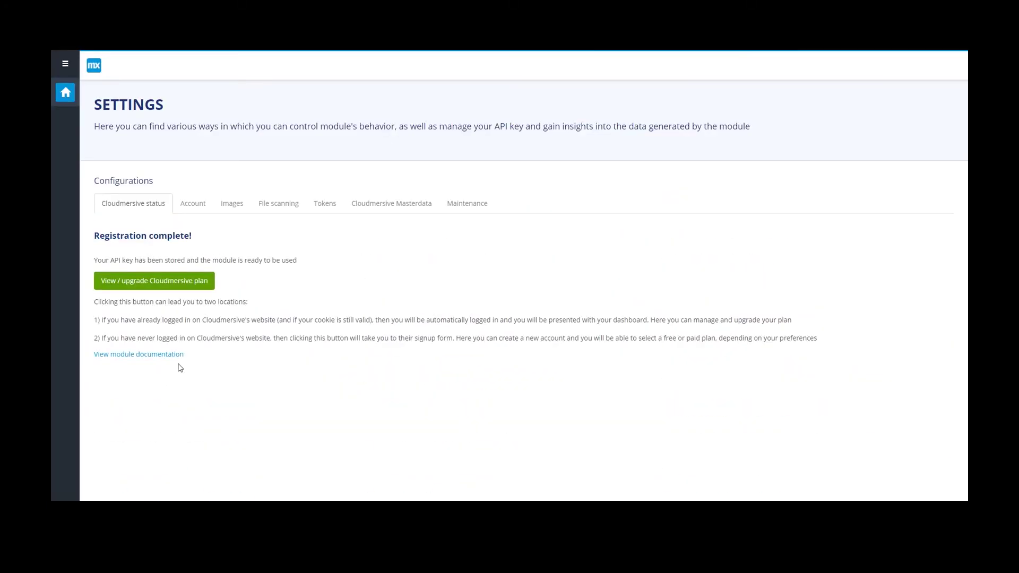
# Step: Open the module documentation on the Mendix Marketplace and read through its Documentation section
pyautogui.click(160, 354)
pyautogui.click(308, 287)
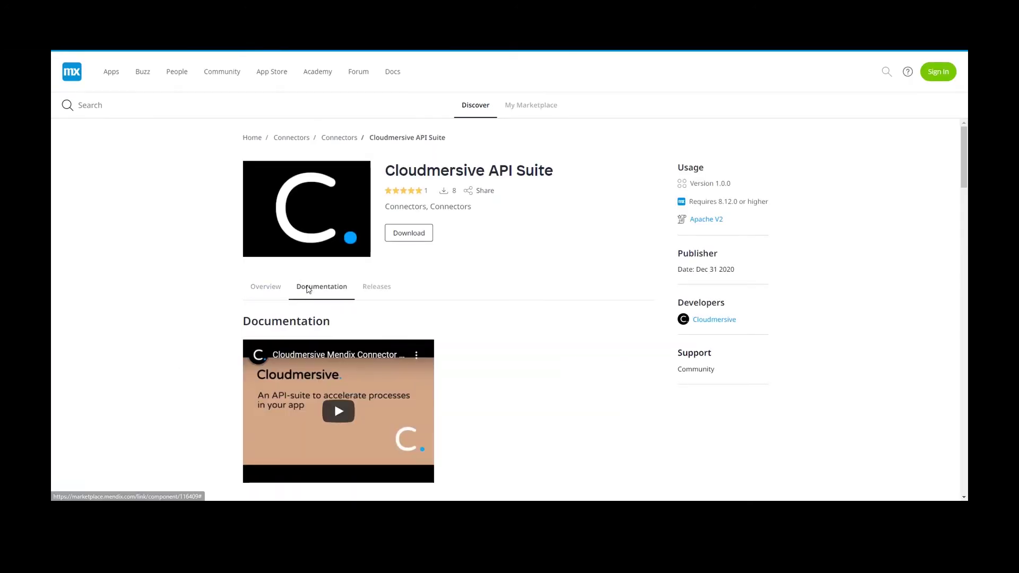
pyautogui.scroll(-6, 175, 286)
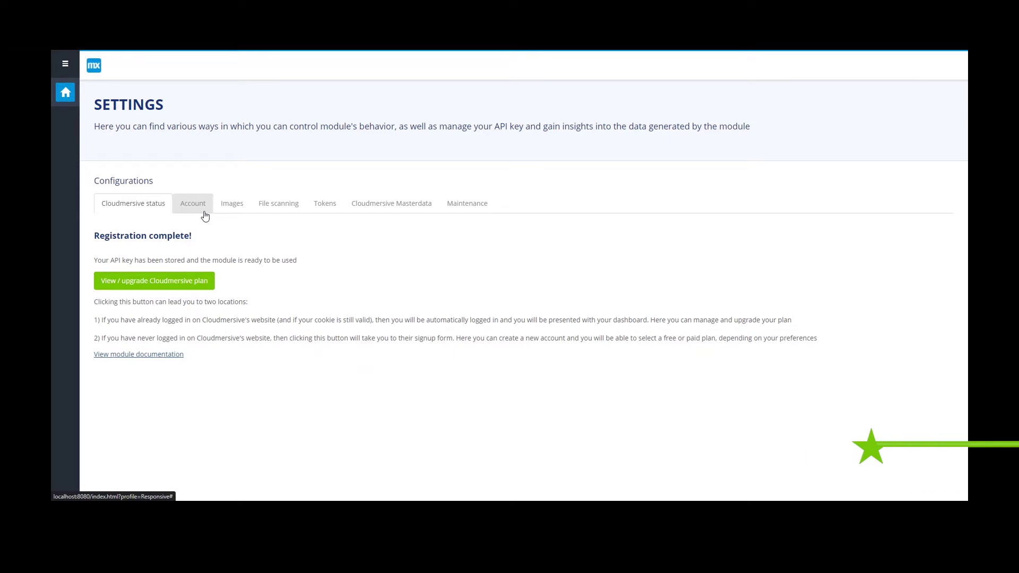
# Step: Set automatic virus scan upon file upload to No in the file scanning settings
pyautogui.click(231, 202)
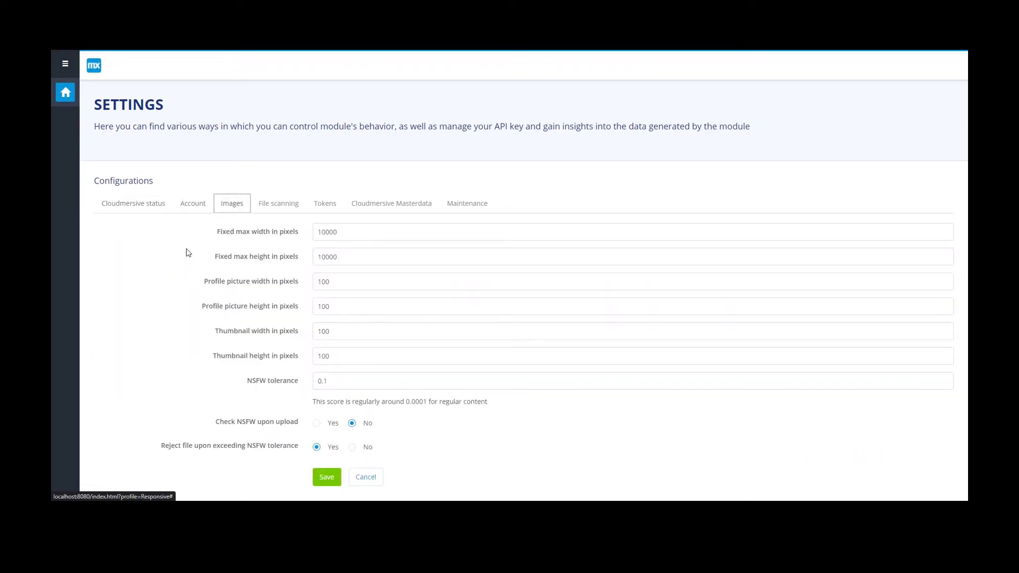
pyautogui.click(282, 209)
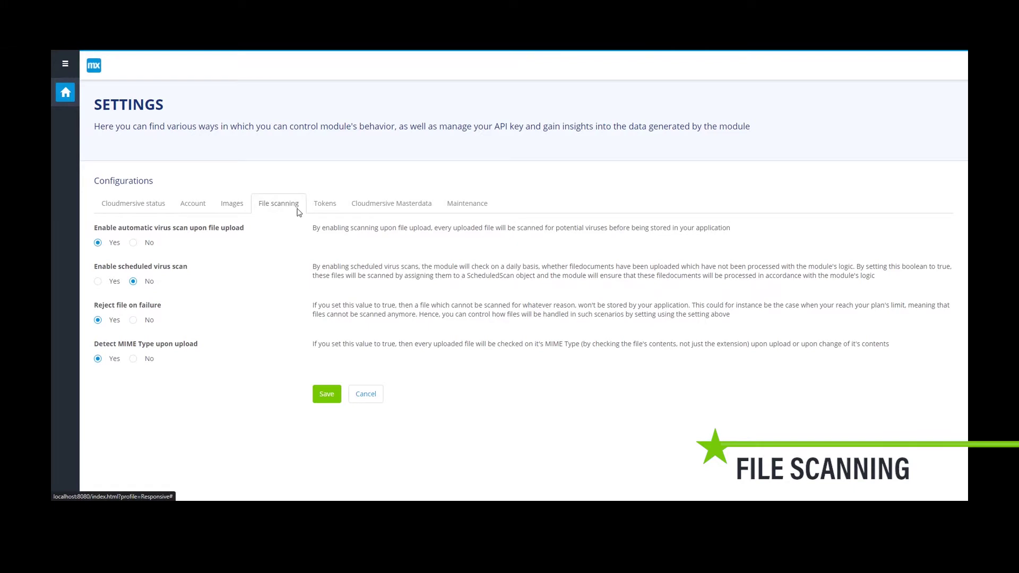
pyautogui.click(298, 211)
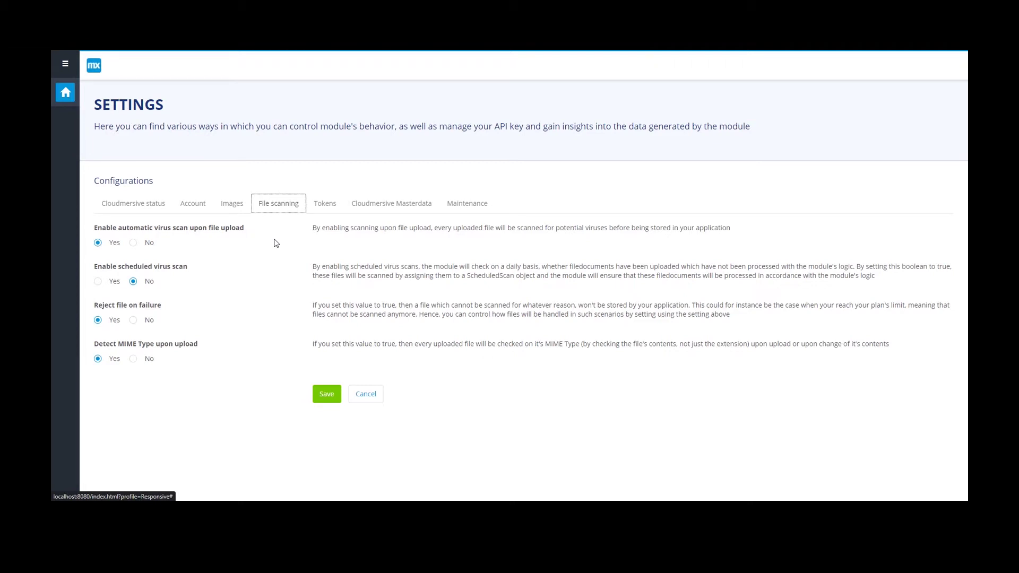
pyautogui.click(133, 243)
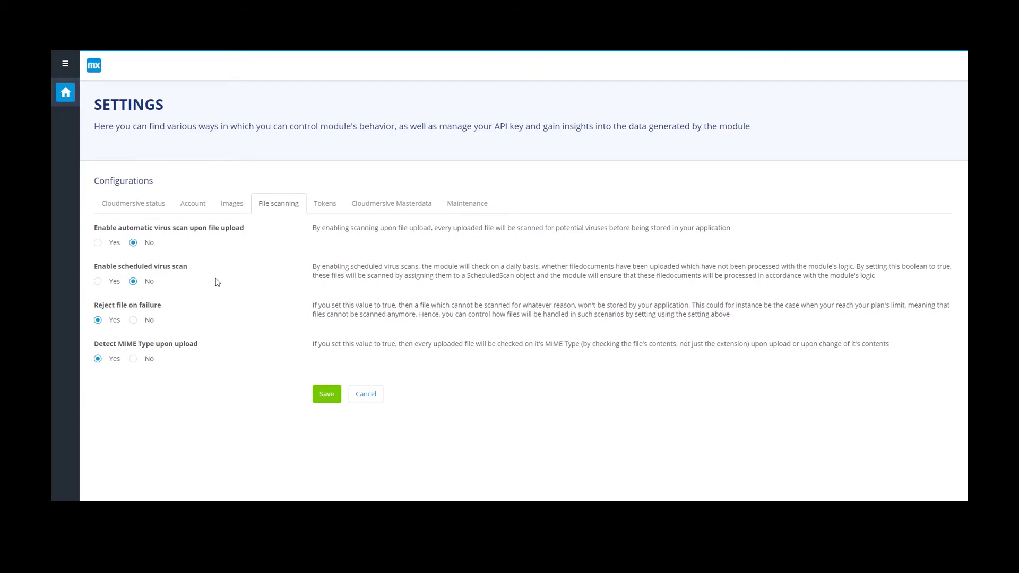
pyautogui.press('Left')
pyautogui.press('Right')
# Step: Draft a new token named CustomerName with type Attribute and discard it
pyautogui.click(325, 205)
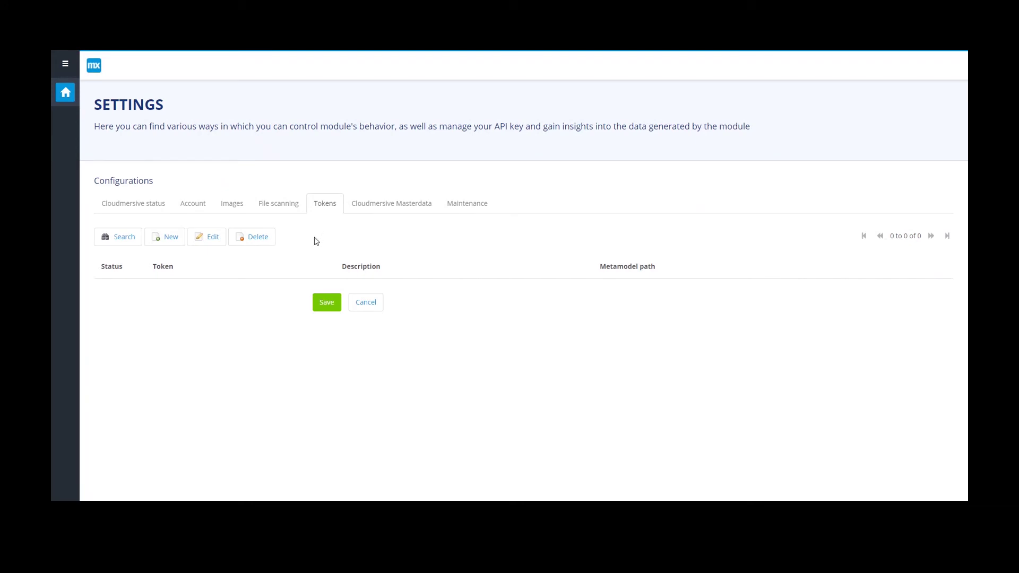
pyautogui.click(177, 240)
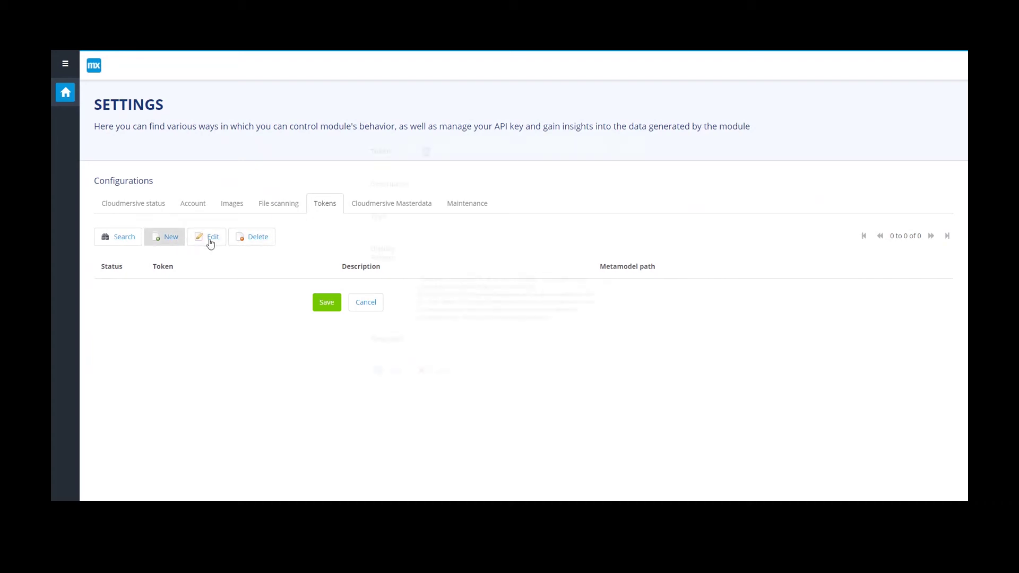
pyautogui.press('Tab')
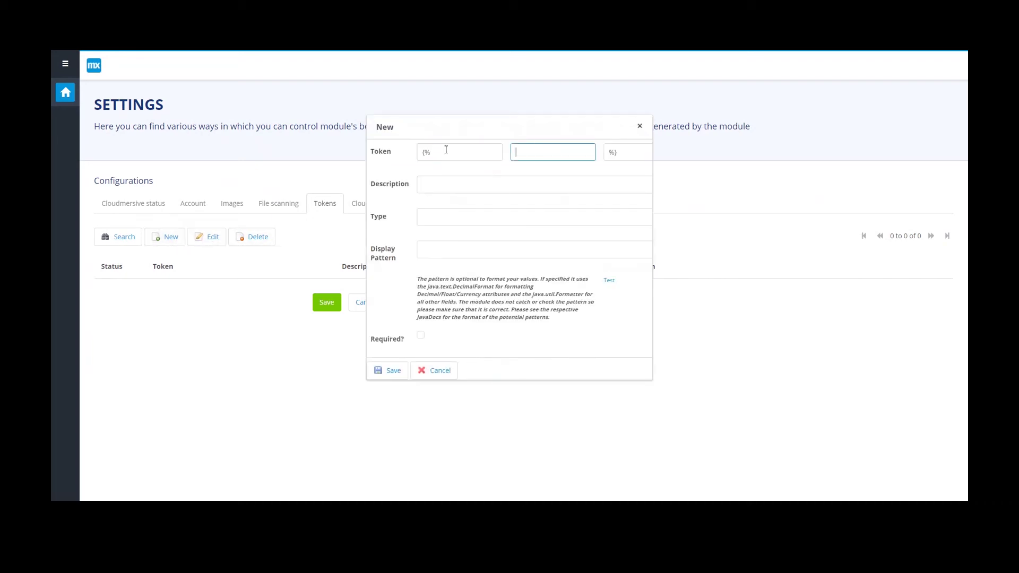
pyautogui.write('CustomerName')
pyautogui.click(497, 178)
pyautogui.click(465, 218)
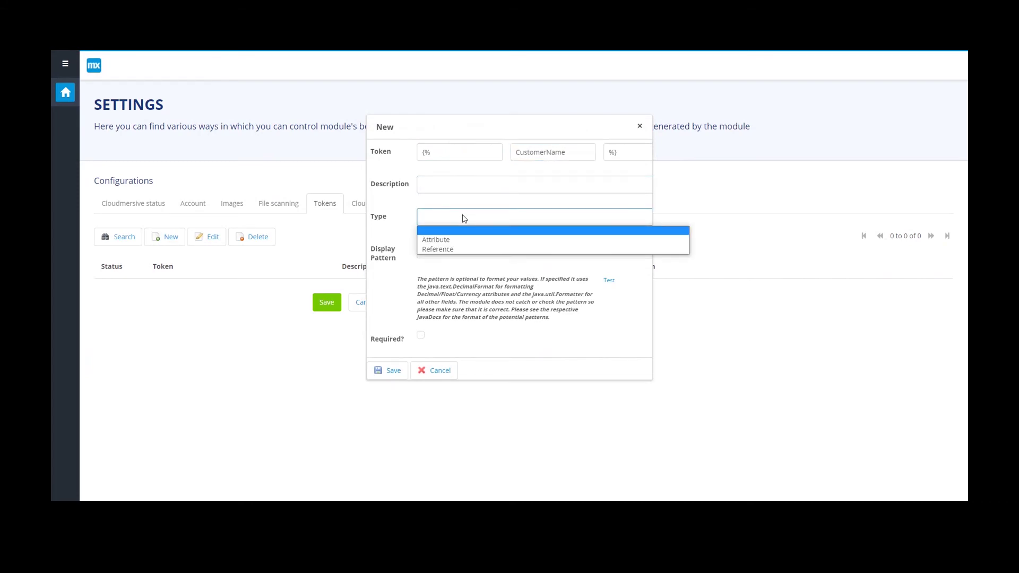
pyautogui.click(461, 239)
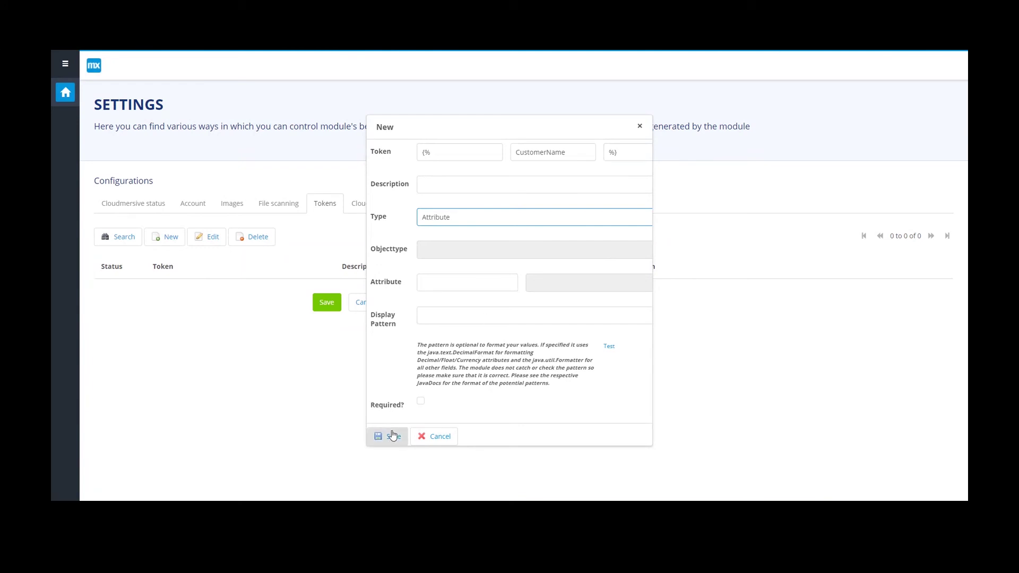
pyautogui.click(422, 439)
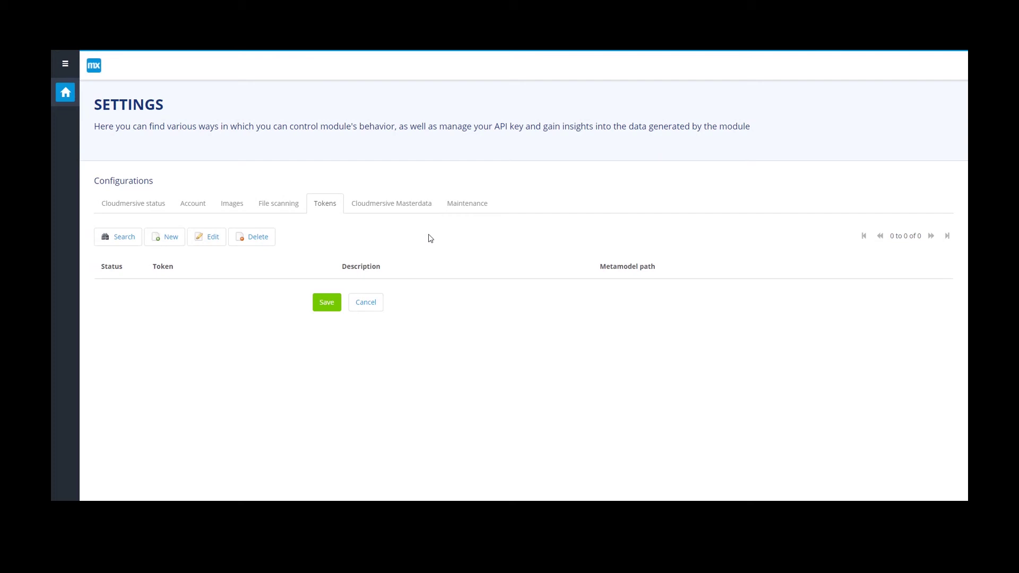
# Step: Review the Cloudmersive master data, examining the DemoImage and FileHelper records
pyautogui.click(386, 211)
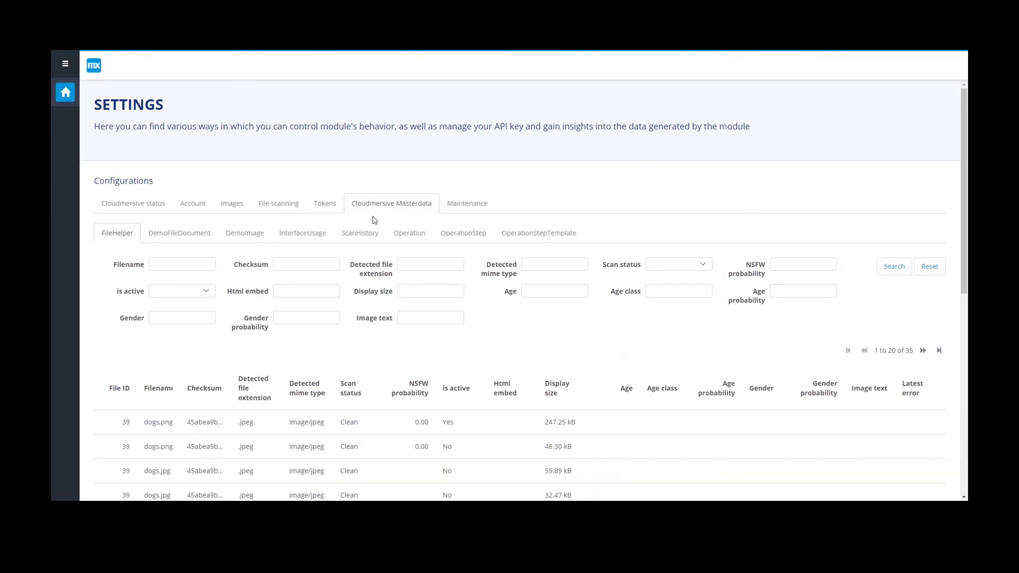
pyautogui.click(263, 234)
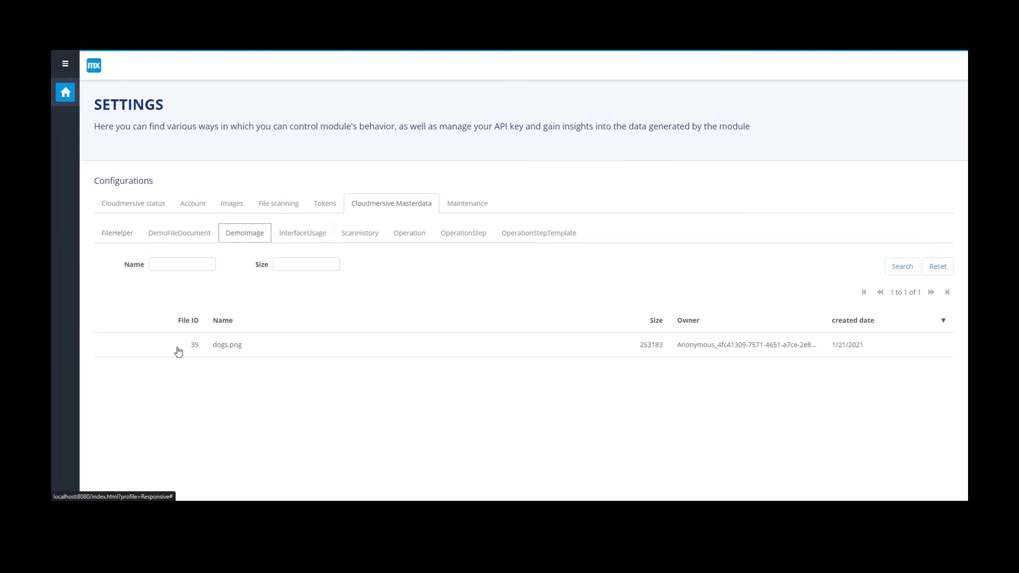
pyautogui.moveTo(177, 350); pyautogui.dragTo(254, 356)
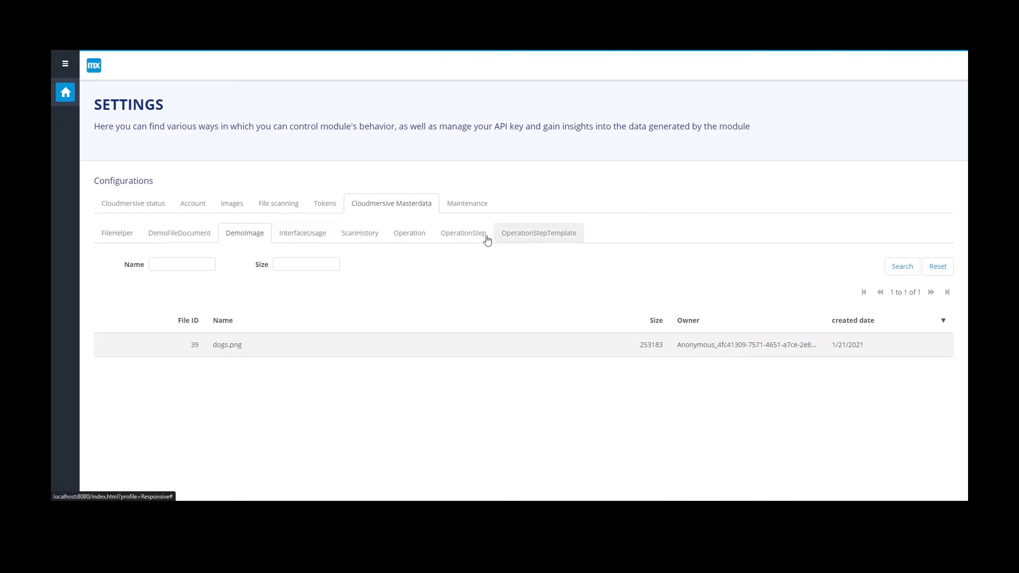
pyautogui.click(113, 236)
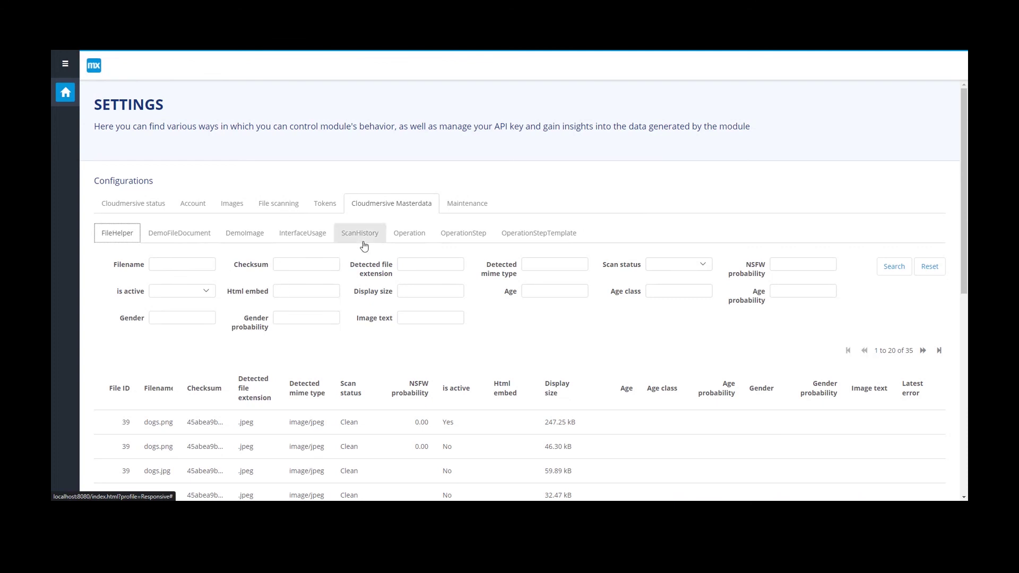
# Step: View the maintenance options and the Cloudmersive status, and return to the home page's configuration section
pyautogui.click(461, 210)
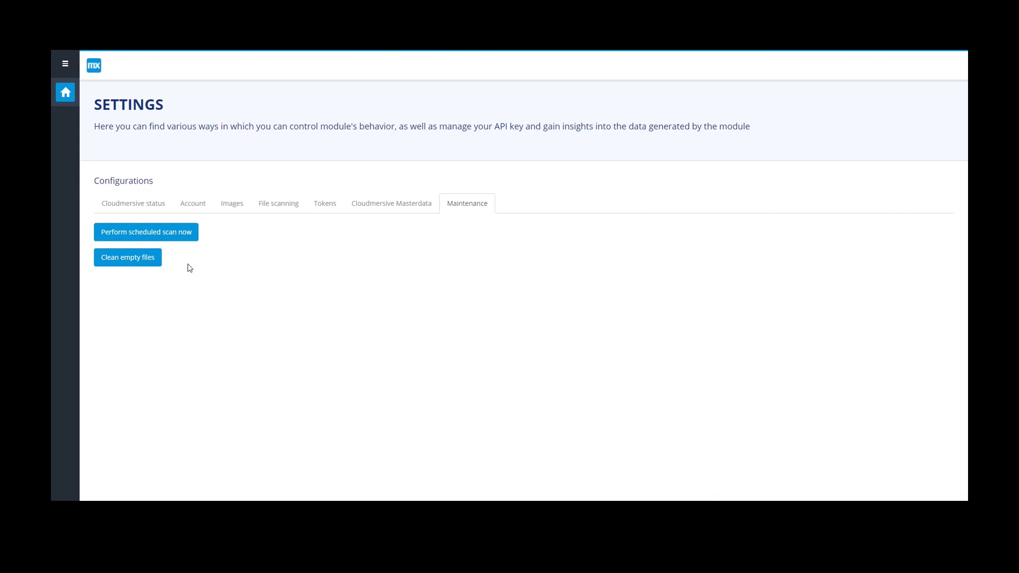
pyautogui.click(142, 204)
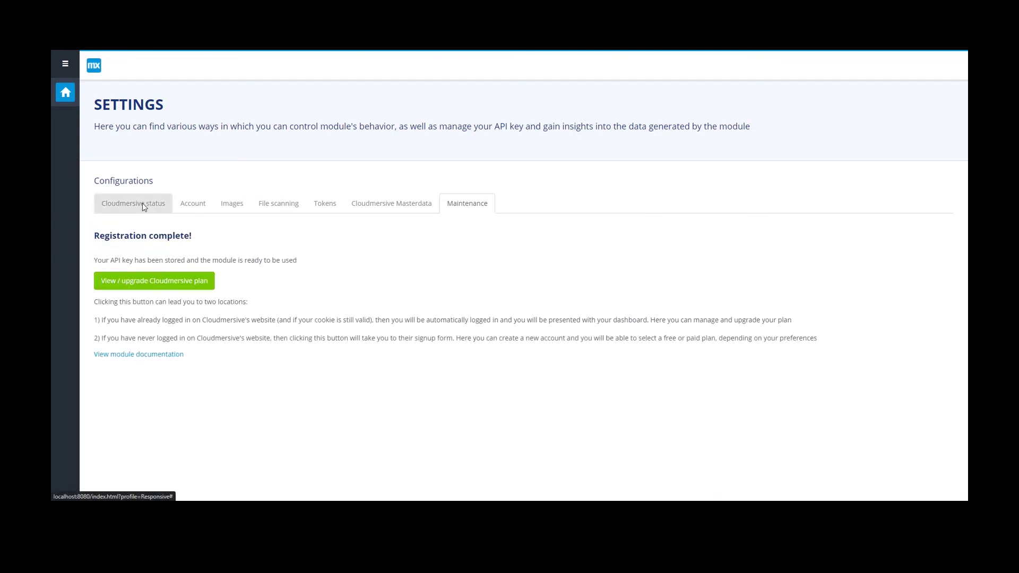
pyautogui.click(69, 97)
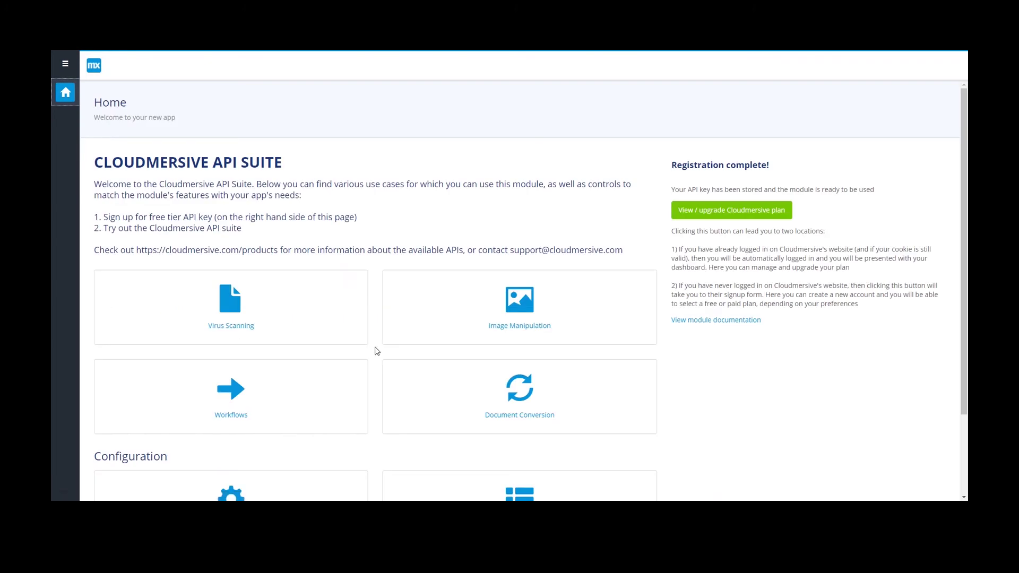
pyautogui.scroll(-2, 377, 356)
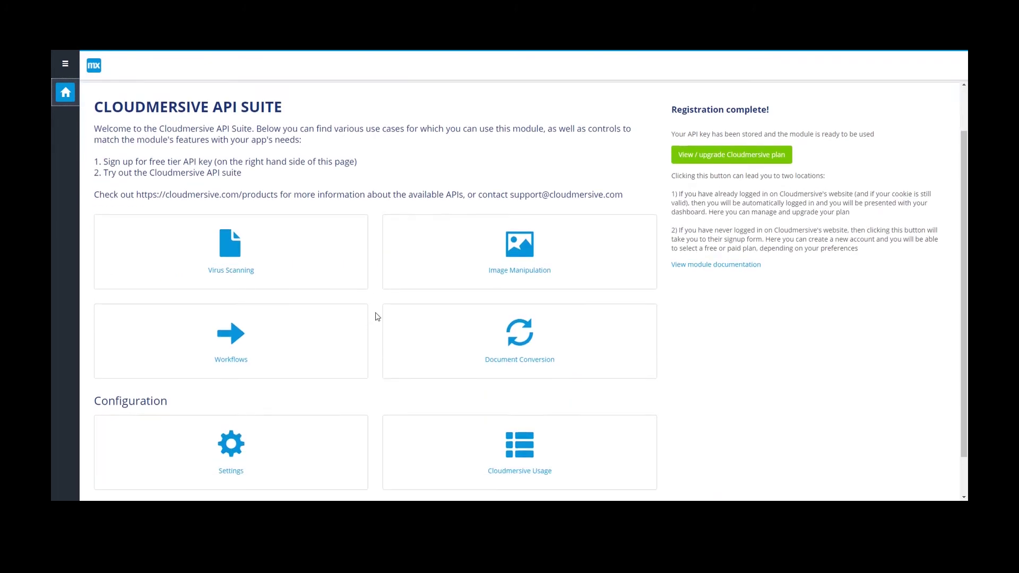